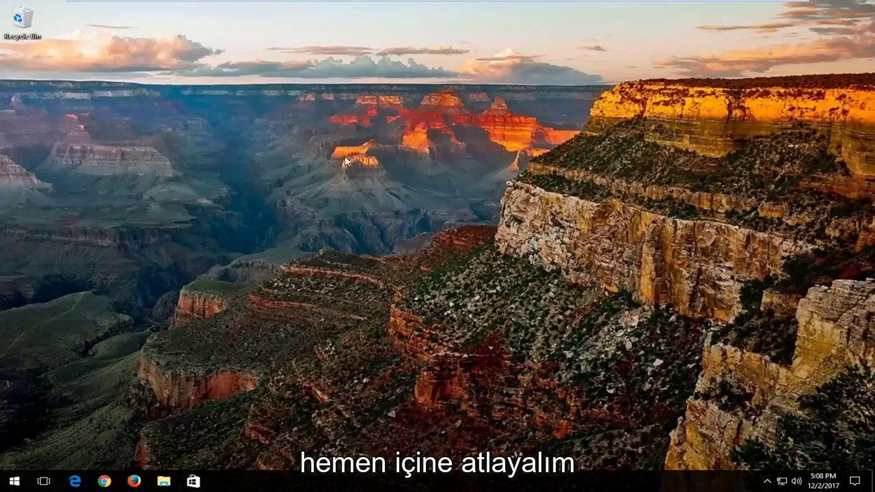
Launch the Services desktop app by searching 'services' from the Start menu.
left_click(14, 481)
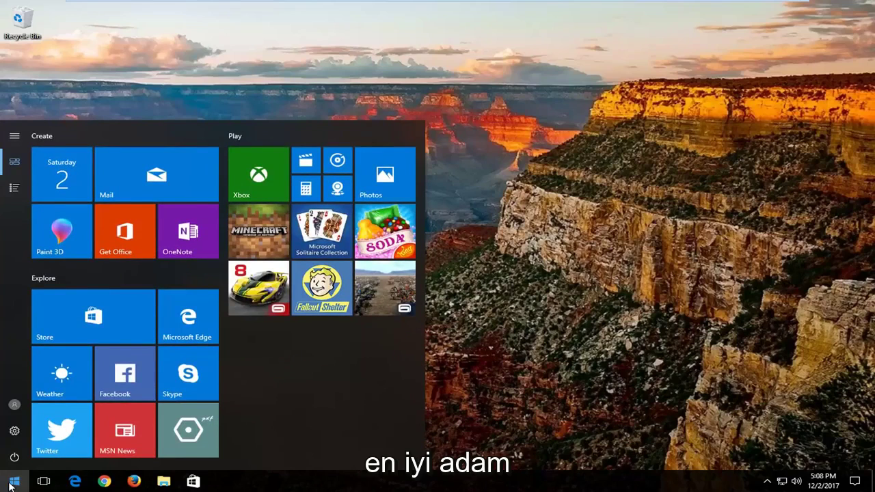
left_click(13, 481)
left_click(13, 481)
type("servic")
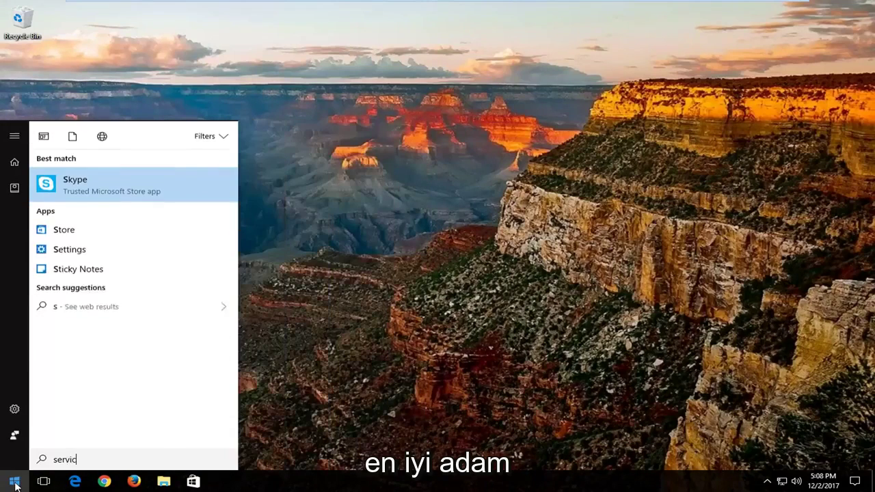
type("es")
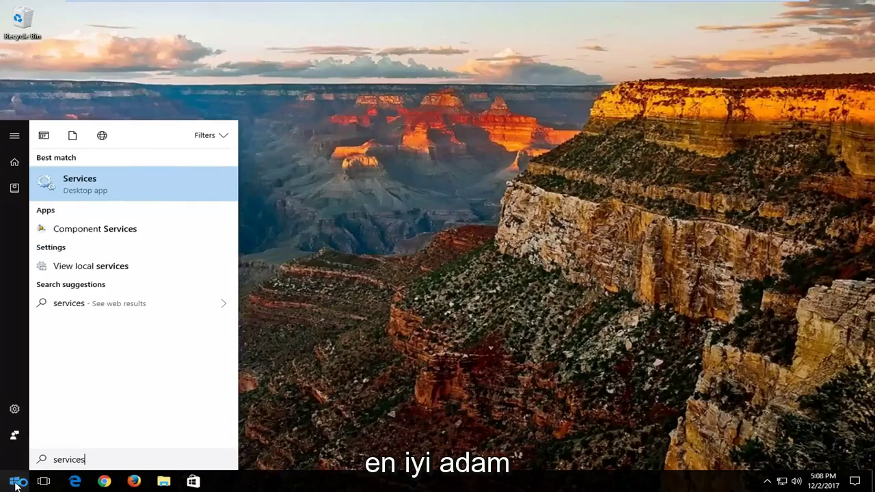
left_click(86, 189)
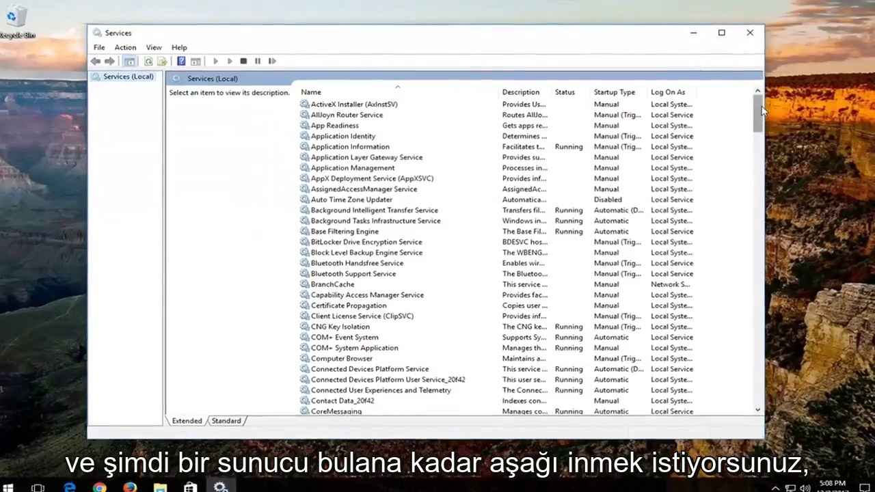
Scroll to the Superfetch service, select it and bring up its context menu.
left_click_drag(749, 115, 762, 302)
left_click_drag(805, 321, 804, 325)
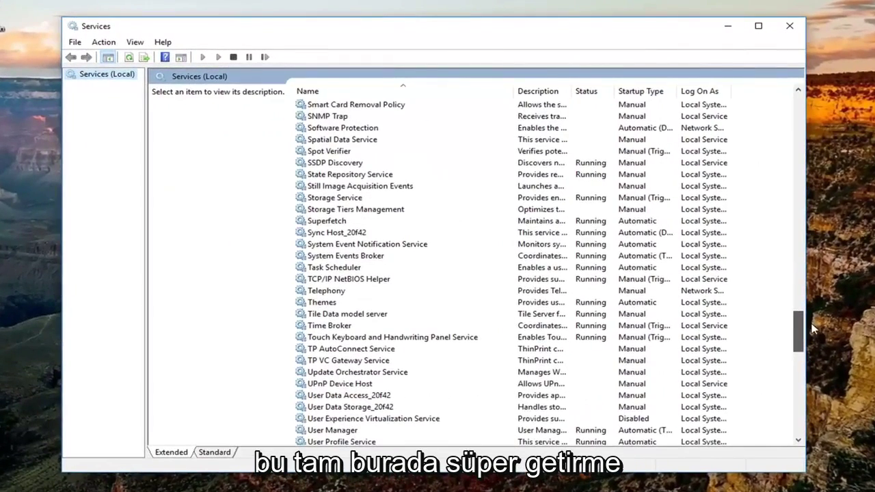
left_click(319, 223)
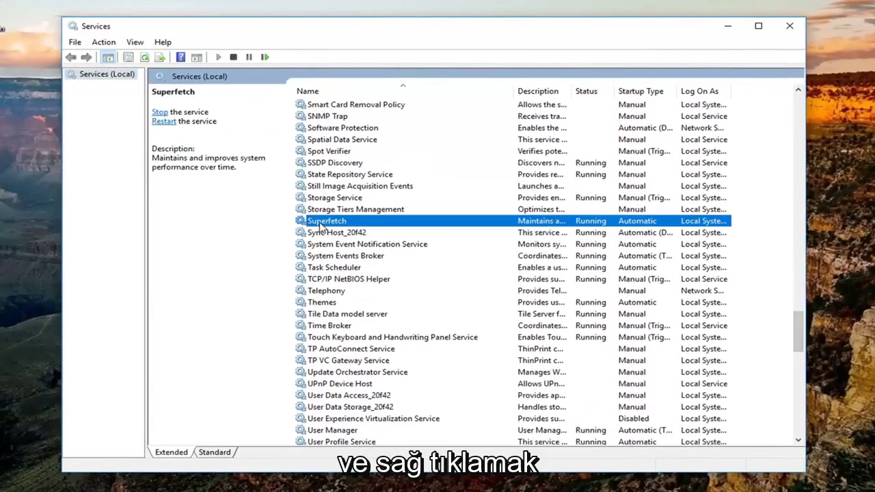
right_click(320, 225)
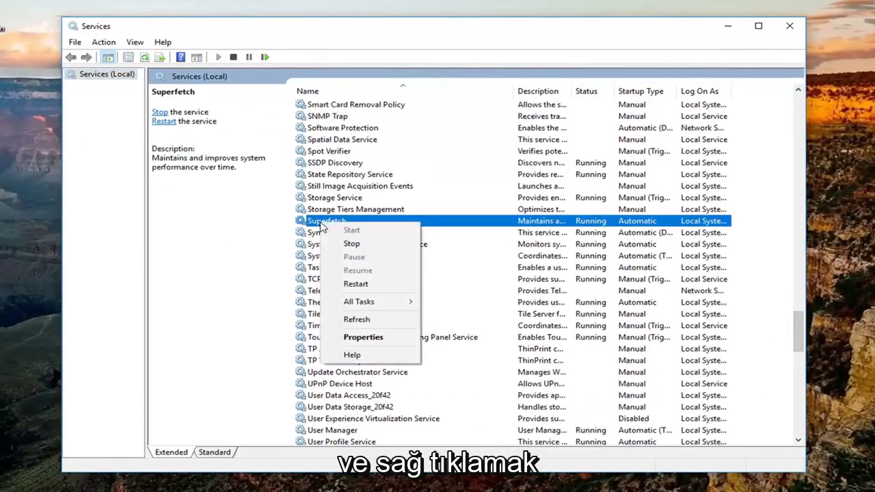
Set Superfetch's startup type to Disabled in its Properties, apply, and close the Services console.
left_click(344, 337)
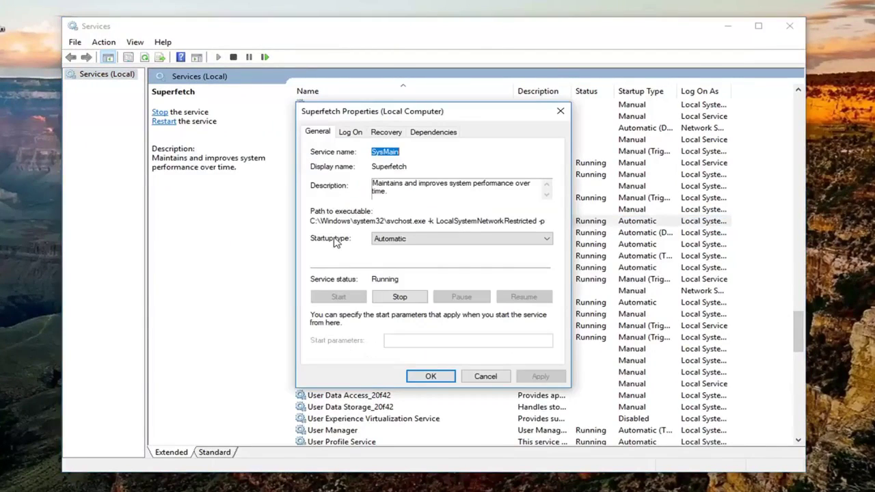
left_click(530, 242)
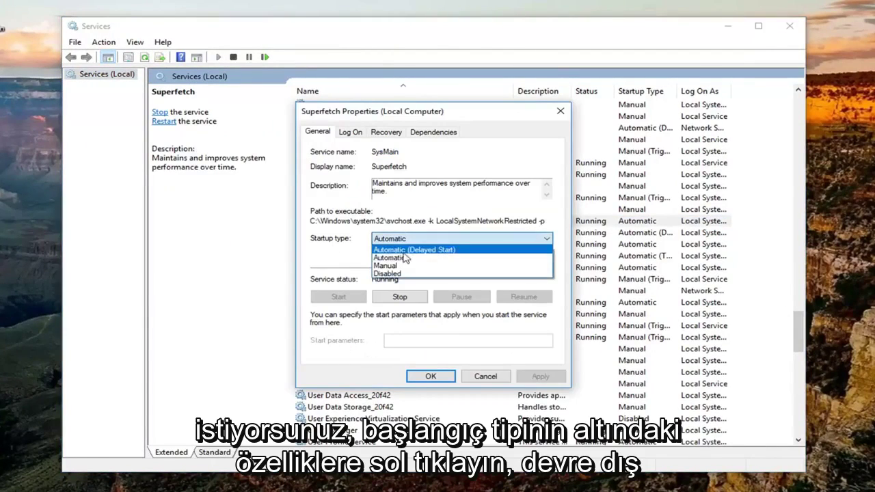
left_click(386, 274)
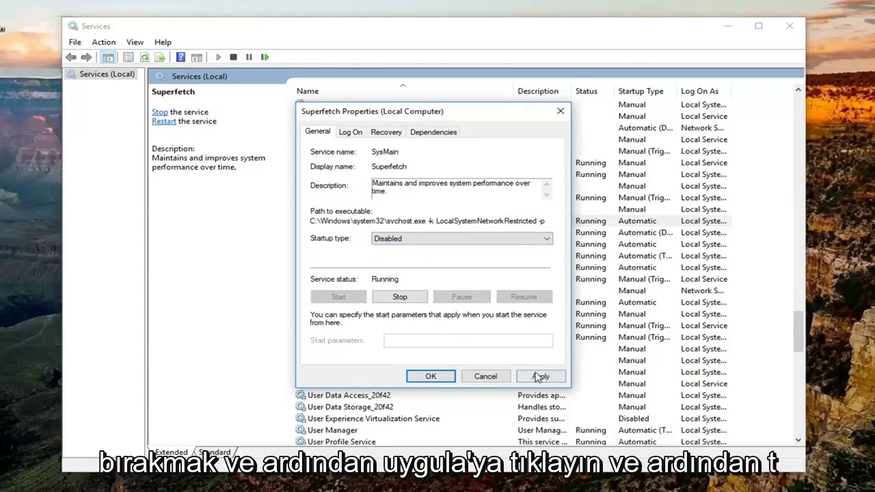
left_click(539, 376)
left_click(430, 376)
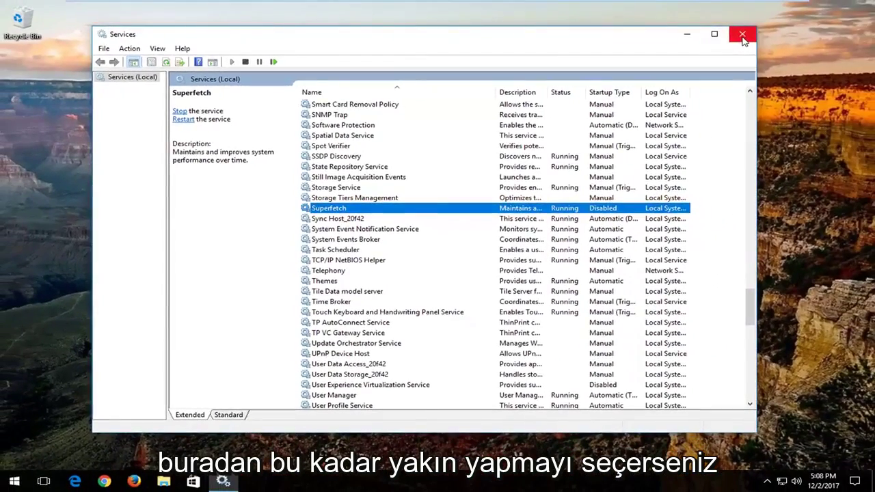
left_click(742, 35)
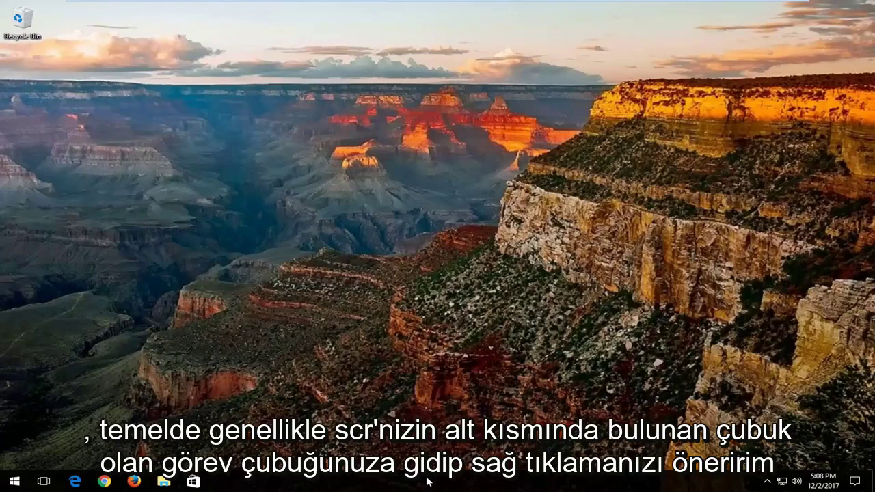
Launch Task Manager from the taskbar in its detailed view on the Startup tab.
right_click(464, 484)
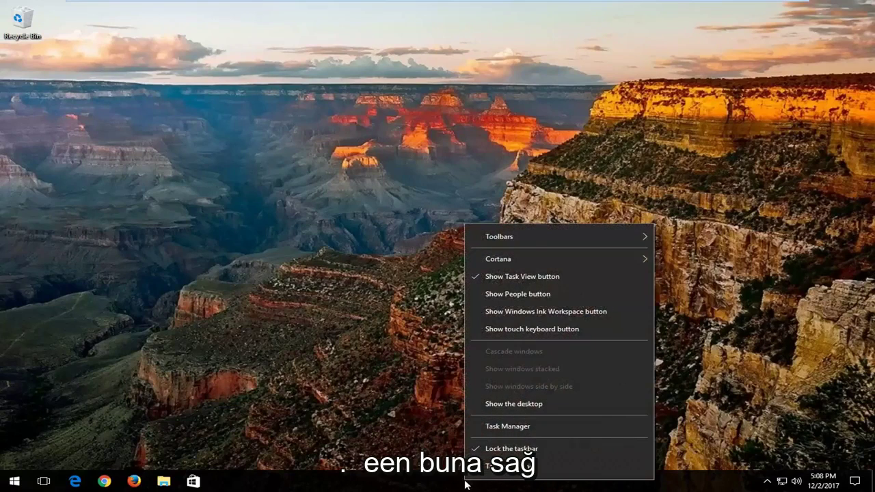
left_click(508, 427)
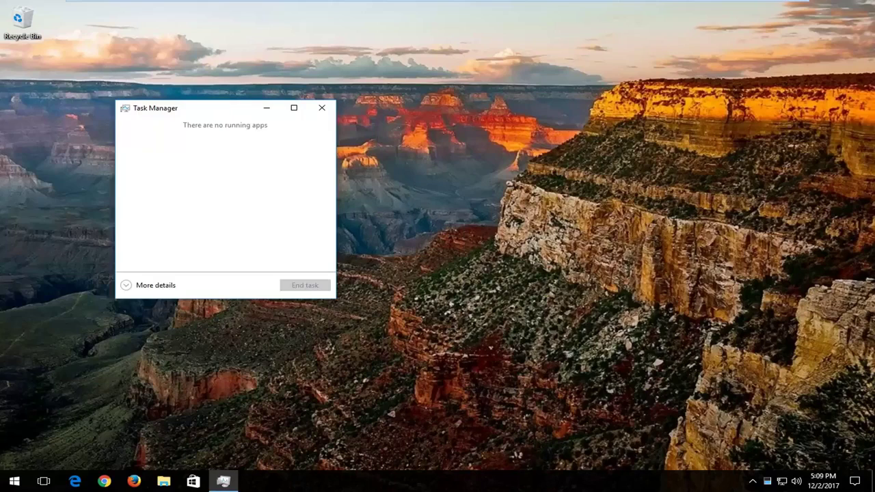
left_click_drag(210, 114, 360, 80)
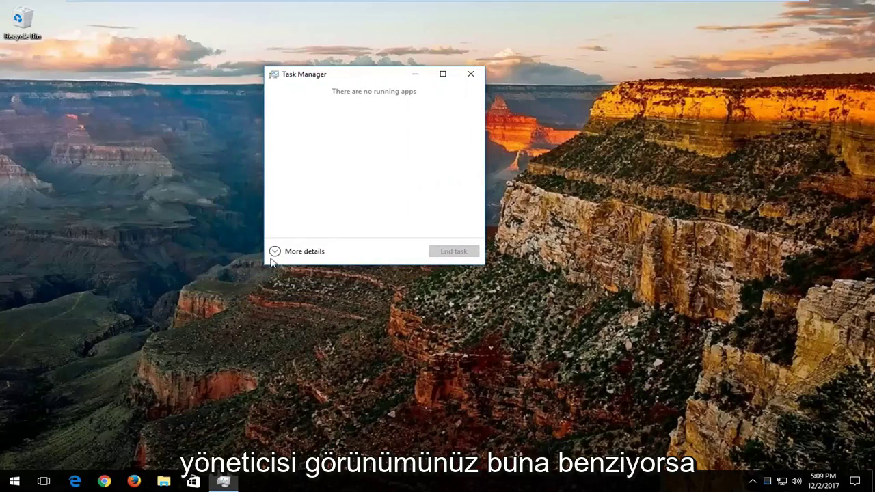
left_click(300, 252)
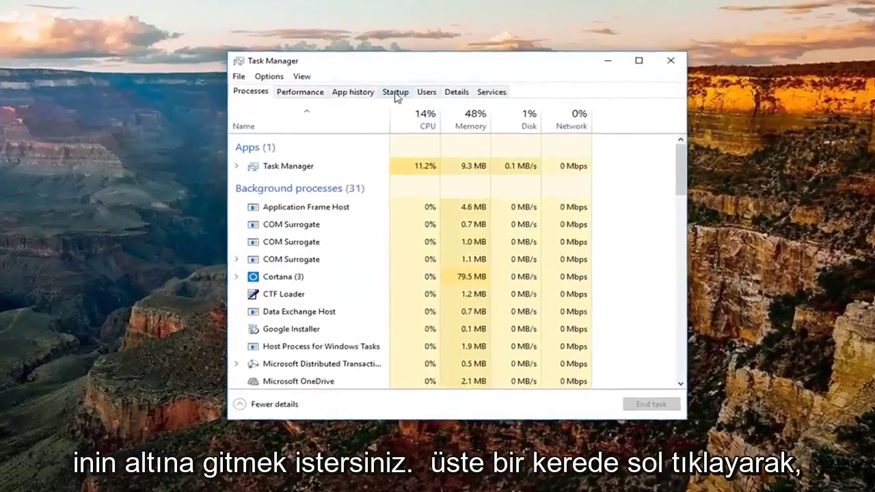
left_click(412, 103)
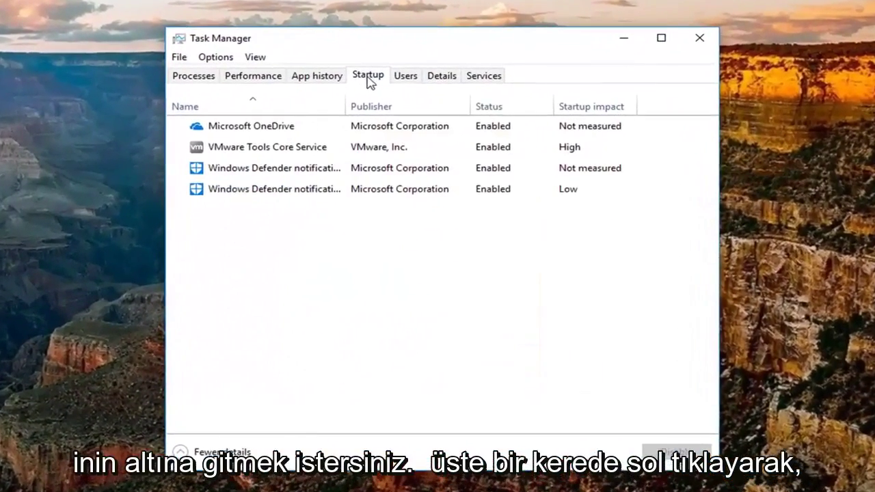
Select the Microsoft OneDrive startup entry and switch its status to Disabled.
left_click(224, 147)
left_click(237, 127)
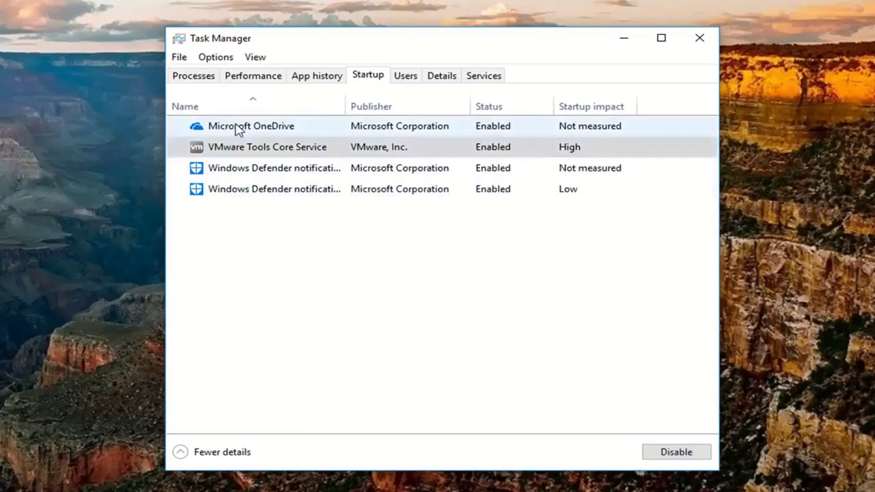
left_click(237, 189)
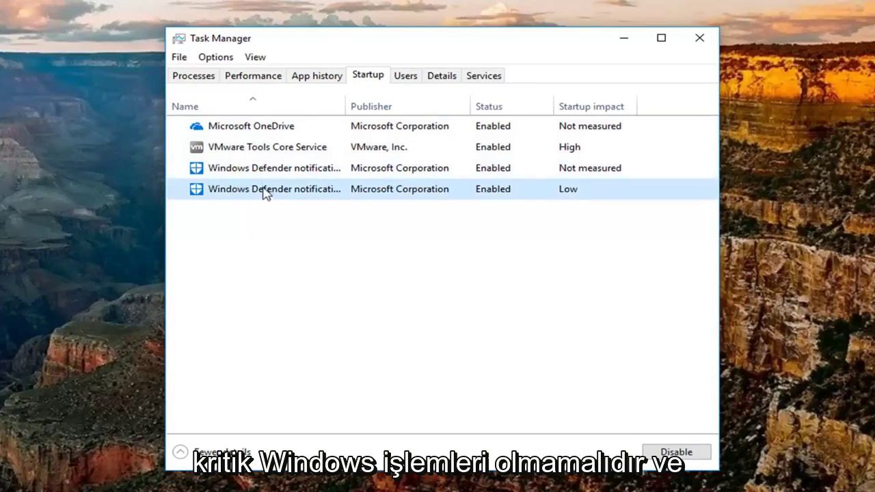
left_click(267, 132)
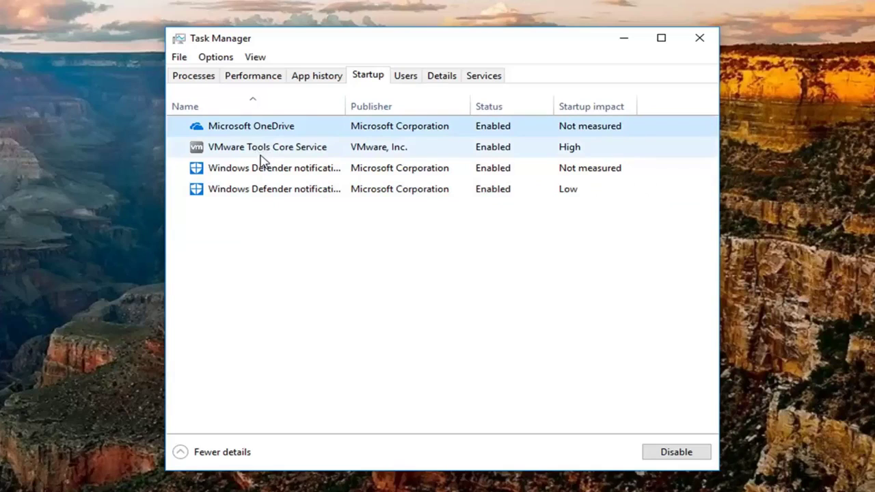
left_click(260, 158)
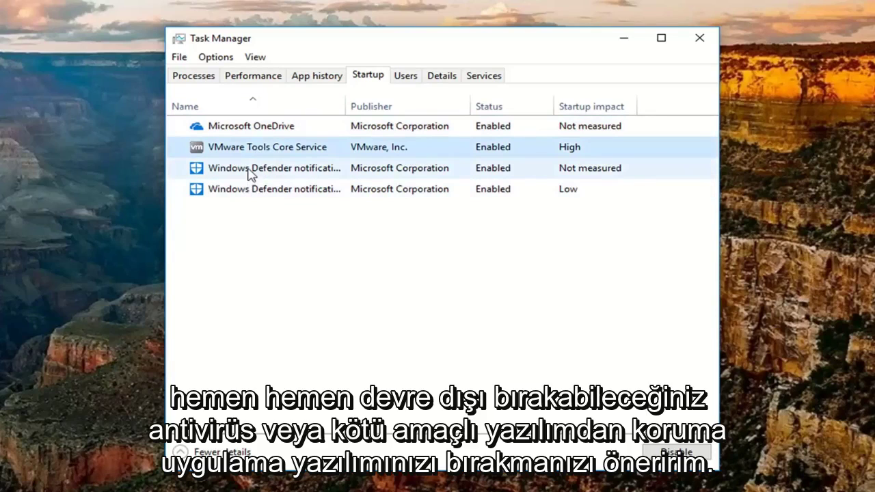
left_click(250, 171)
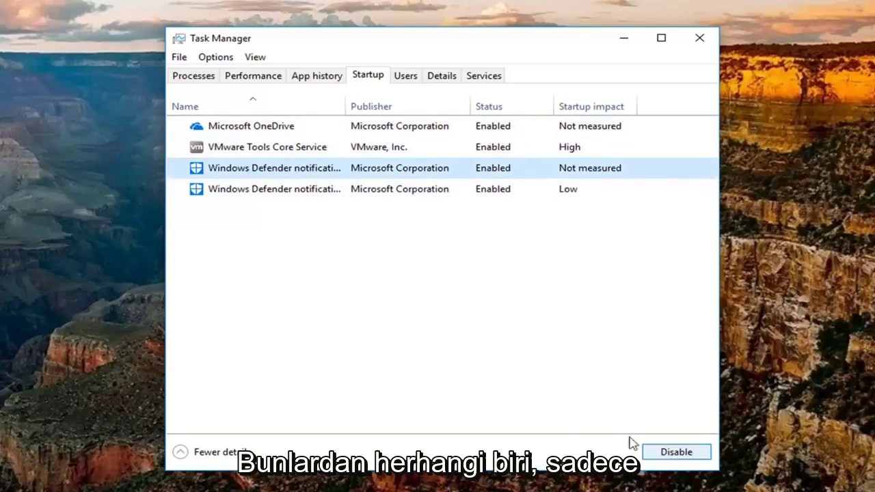
left_click(263, 152)
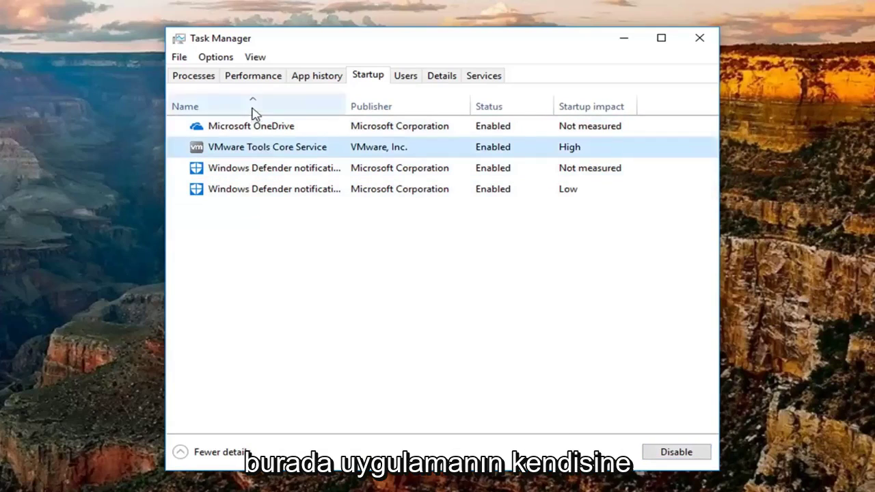
left_click(246, 127)
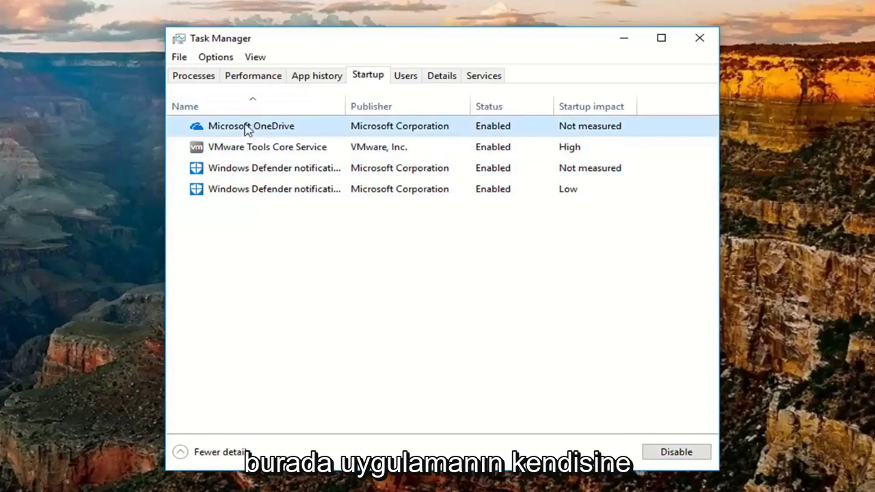
left_click(675, 452)
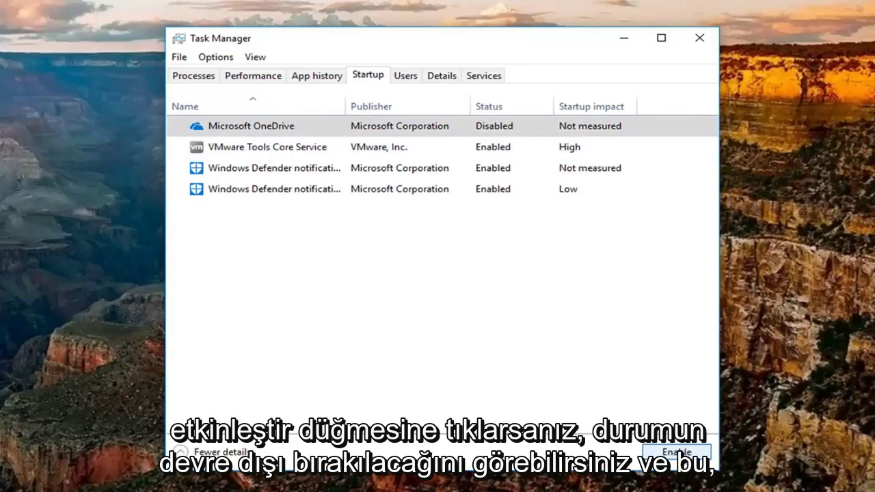
left_click(676, 451)
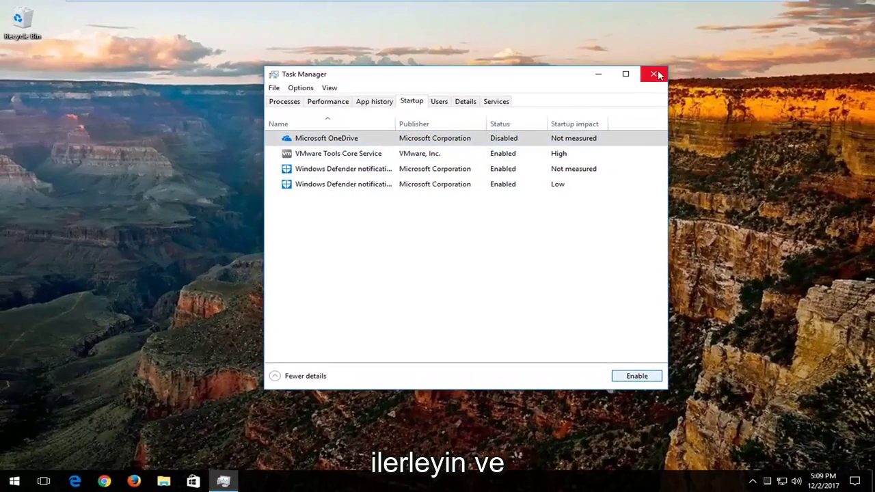
Close Task Manager and bring up Add or remove programs from the Start menu search.
left_click(655, 74)
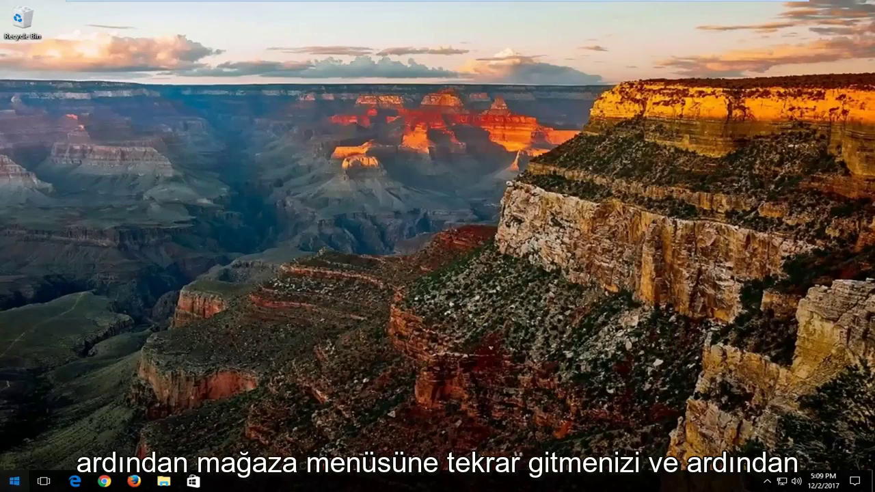
left_click(14, 481)
type("store")
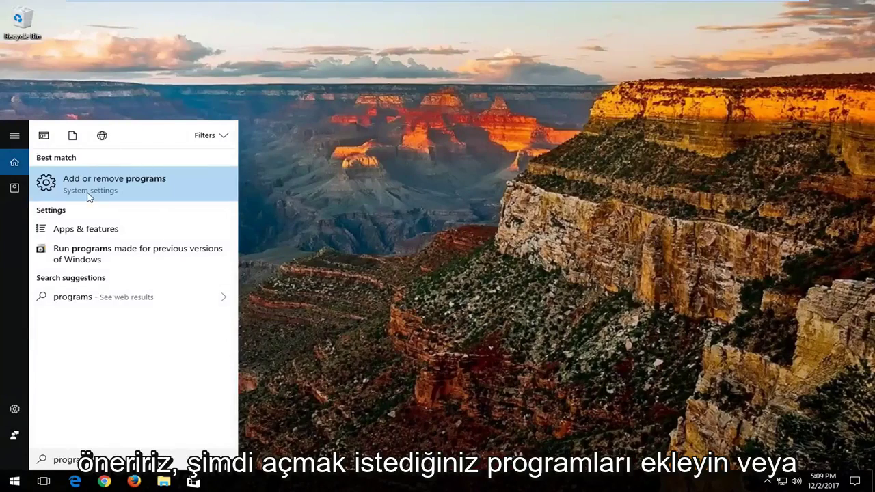
left_click(88, 195)
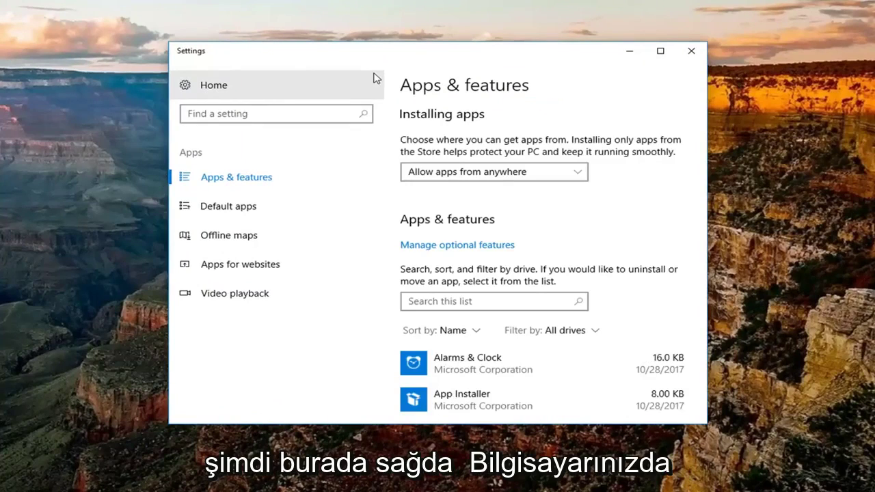
scroll(693, 187, "down", 3)
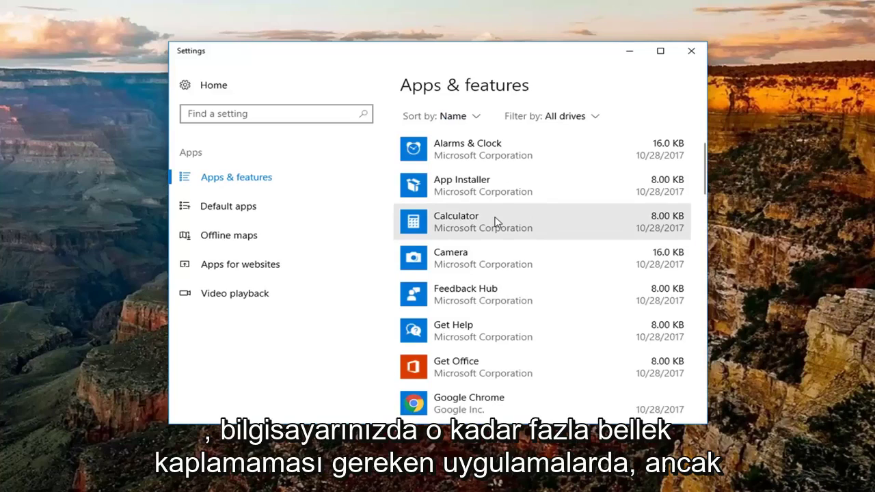
scroll(437, 179, "up", 2)
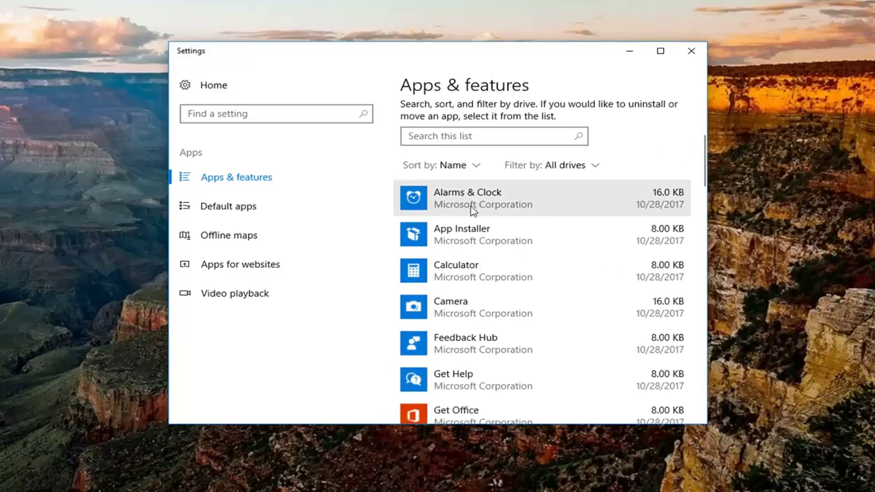
Check uninstall options for Alarms & Clock, App Installer, Calculator, Camera, Feedback Hub and Get Help.
left_click(471, 198)
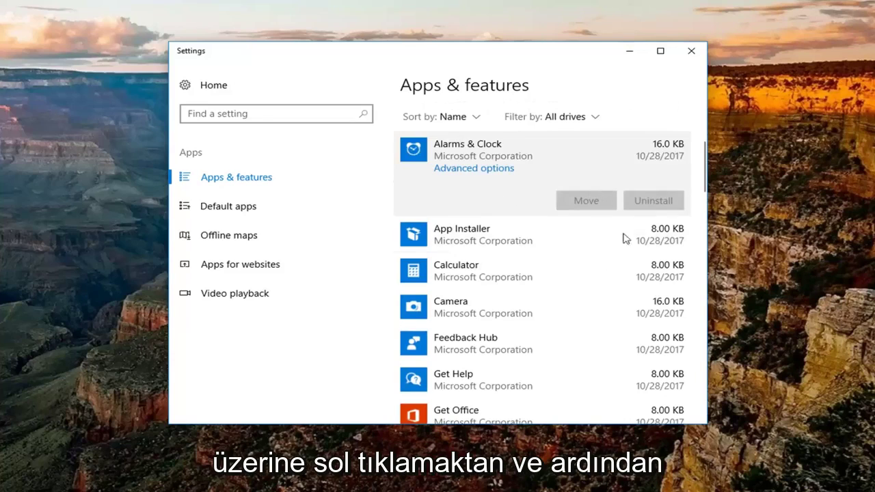
left_click(569, 348)
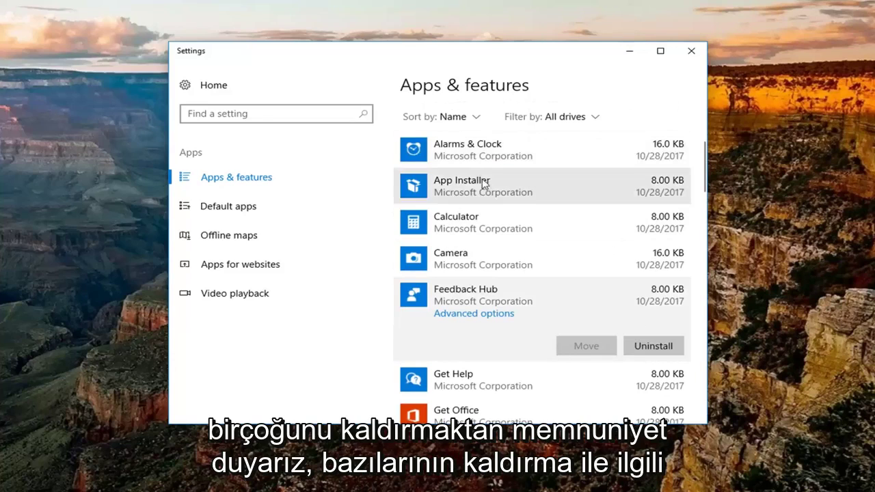
left_click(475, 148)
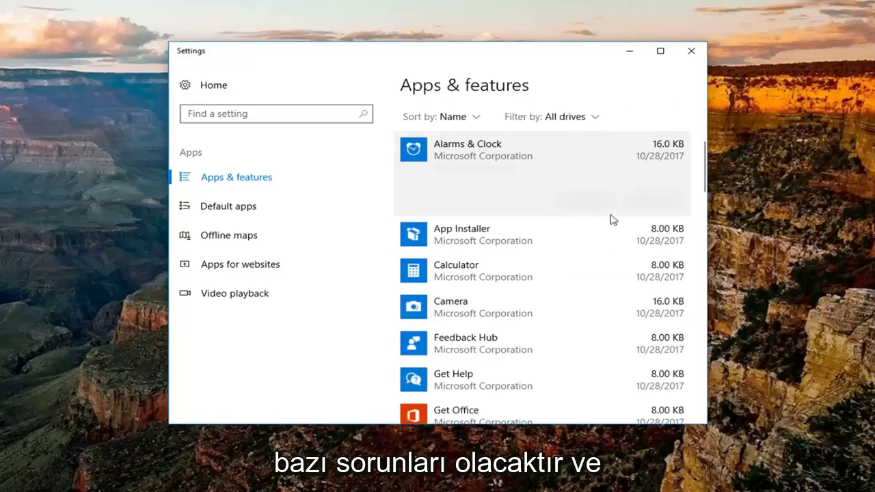
left_click(489, 245)
left_click(482, 276)
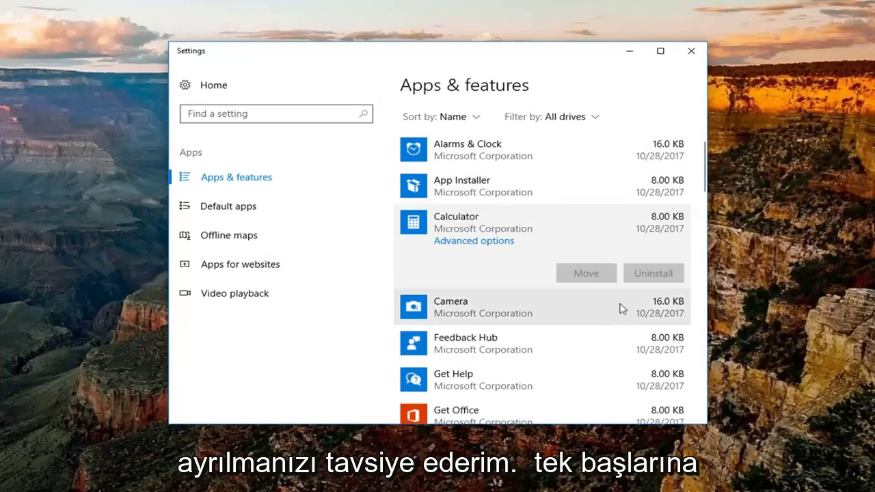
left_click(567, 320)
left_click(567, 341)
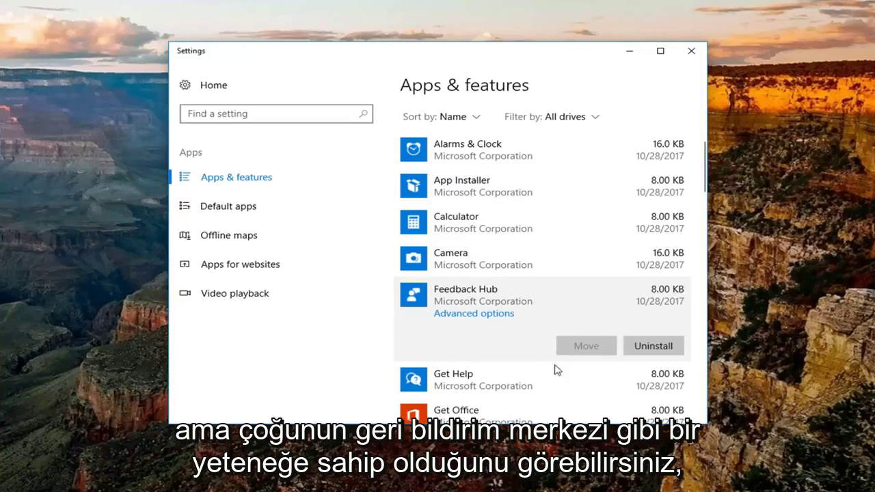
scroll(553, 319, "down", 1)
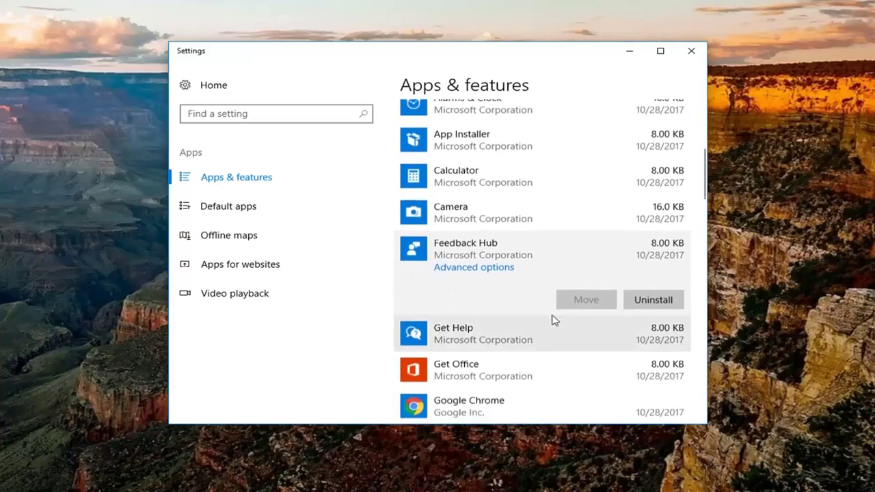
left_click(447, 332)
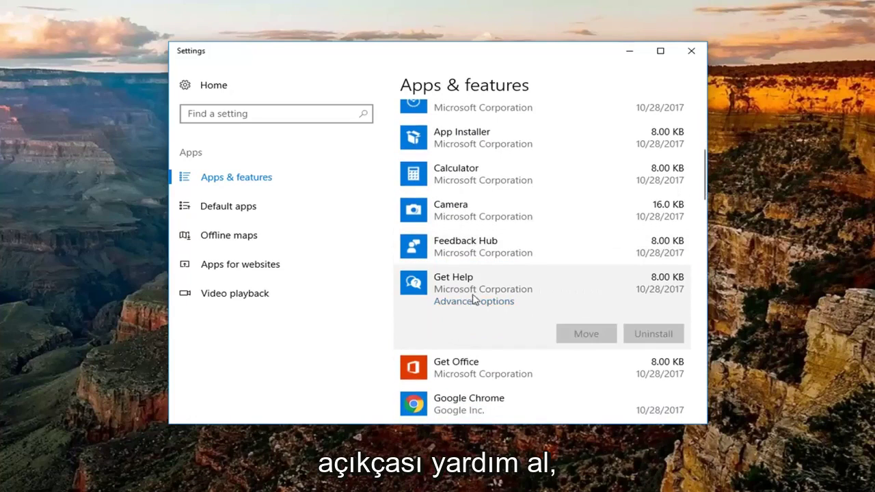
scroll(470, 277, "down", 1)
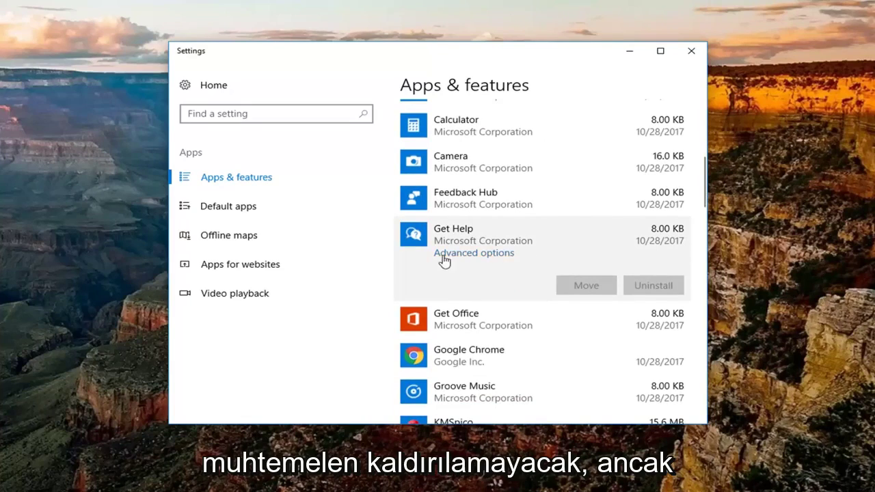
scroll(442, 262, "up", 1)
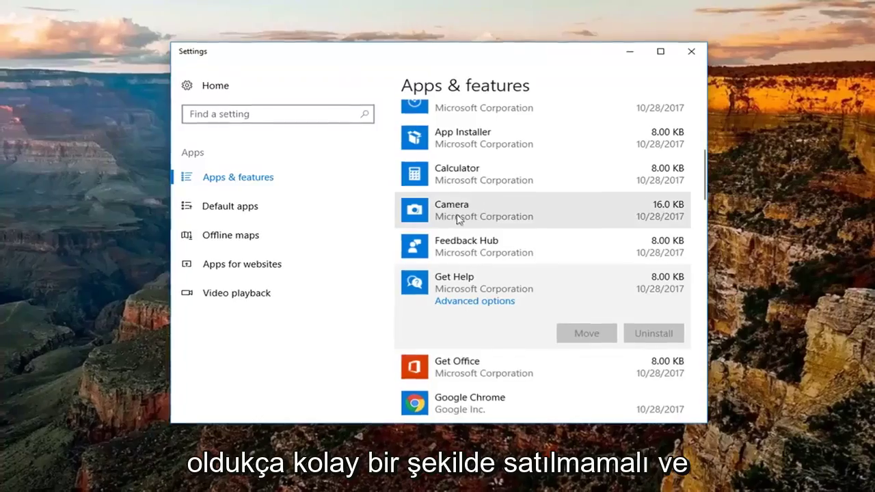
left_click(486, 217)
scroll(492, 220, "up", 5)
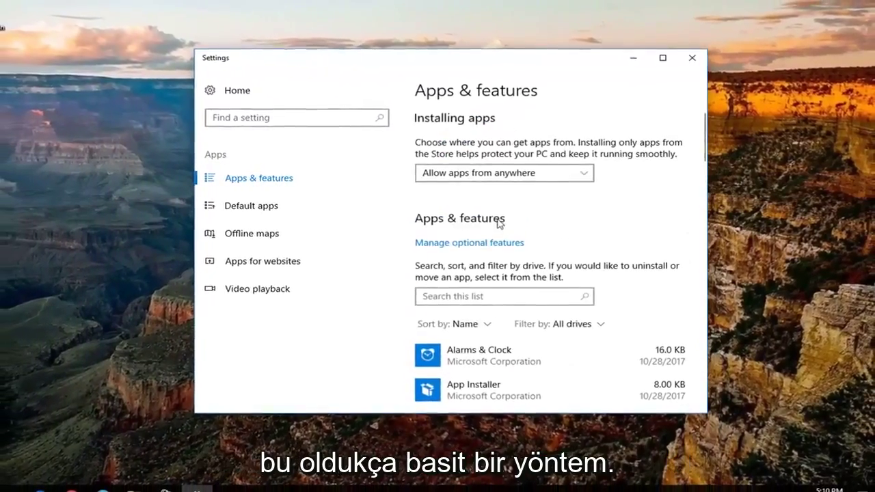
Close the Settings window to return to the desktop.
left_click(691, 57)
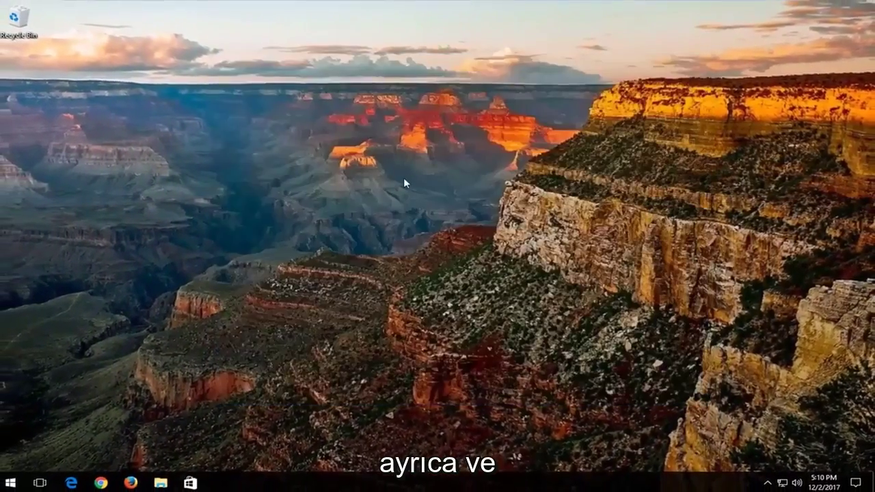